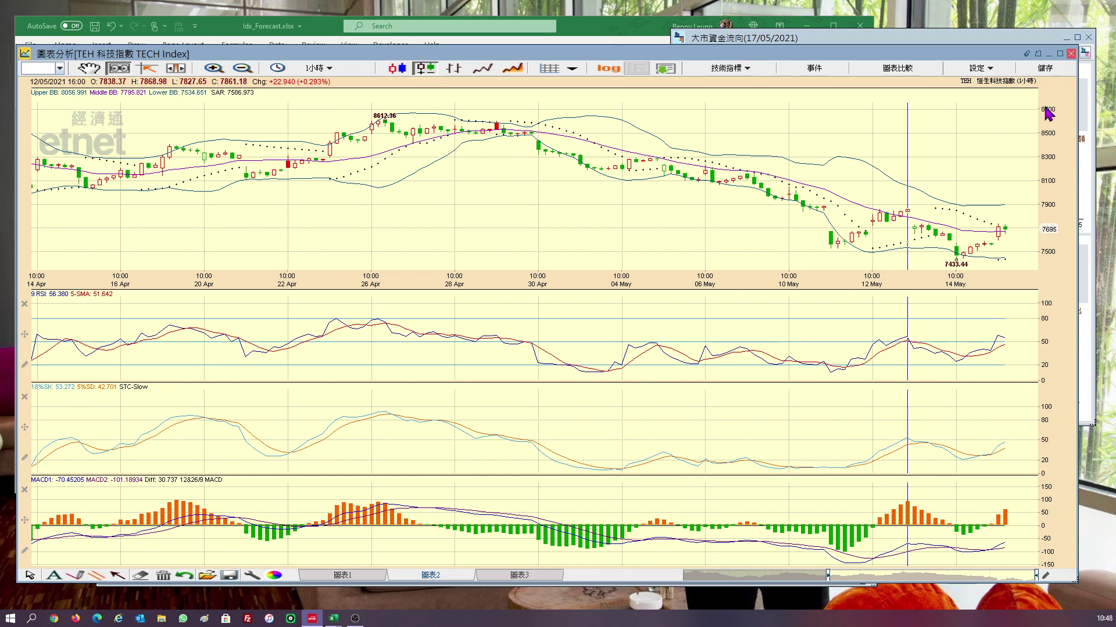
# - Clear away the TECH Index chart and market fund-flow windows, and sort the industry overview by 平均變動率% in descending order
pyautogui.click(1071, 54)
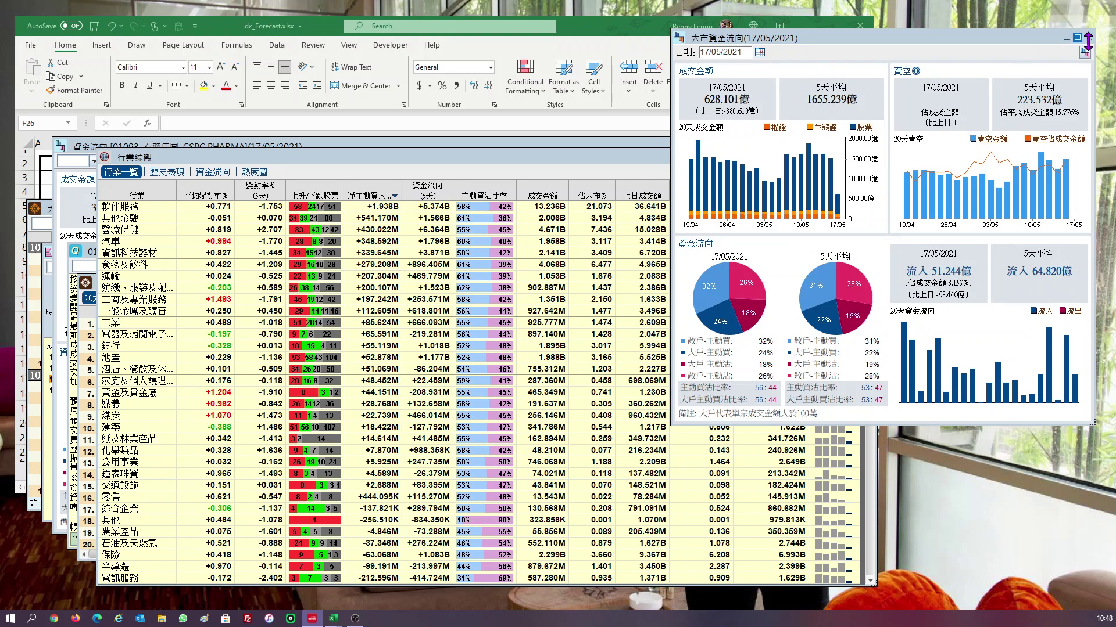
pyautogui.click(576, 188)
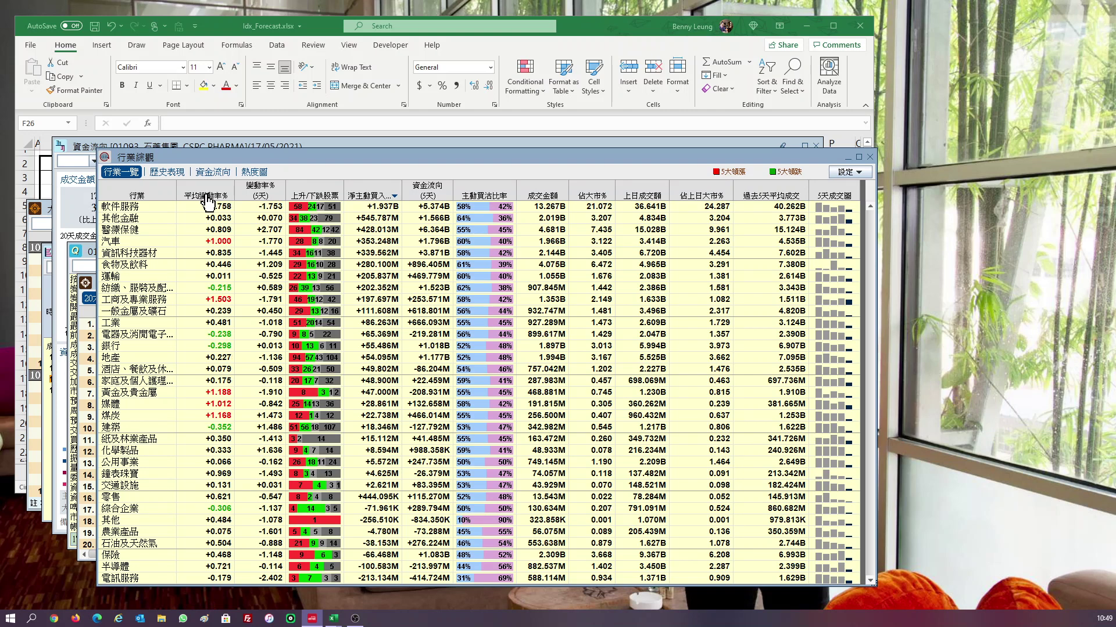
pyautogui.click(222, 201)
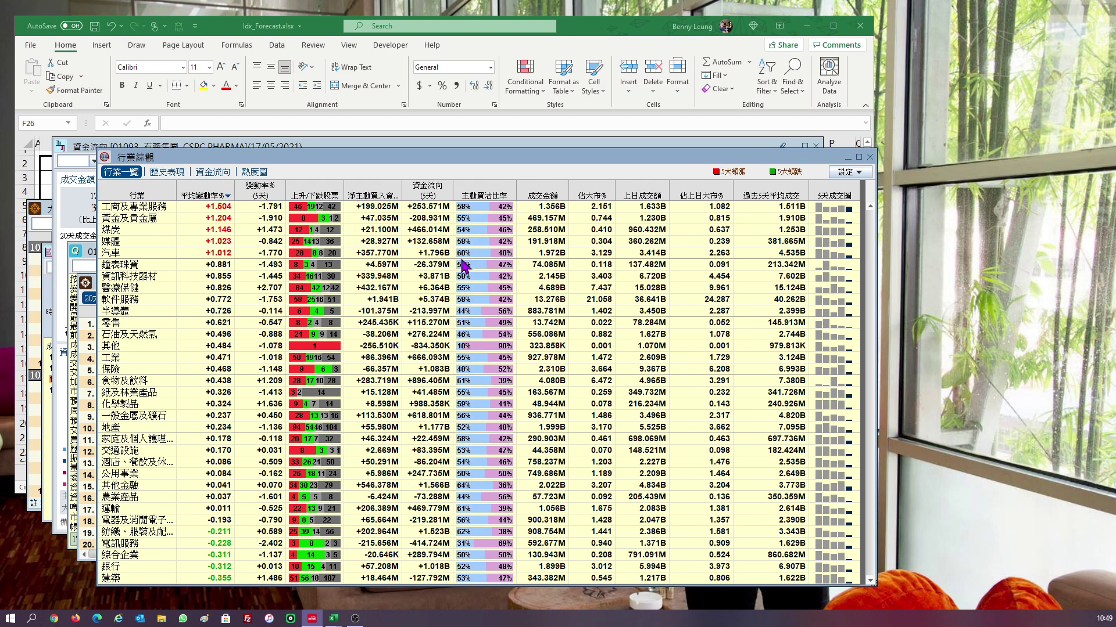
# - Close the industry overview and the 大戶追蹤 broker ranking window, and switch to the Idx_Forecast.xlsx workbook in Excel
pyautogui.click(870, 157)
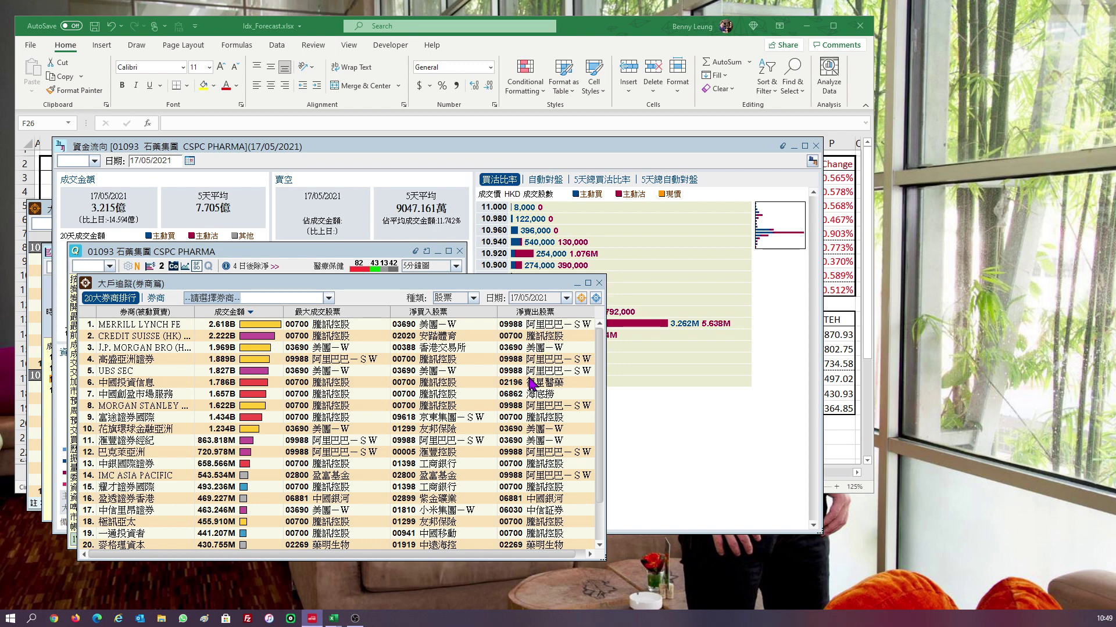
pyautogui.click(599, 284)
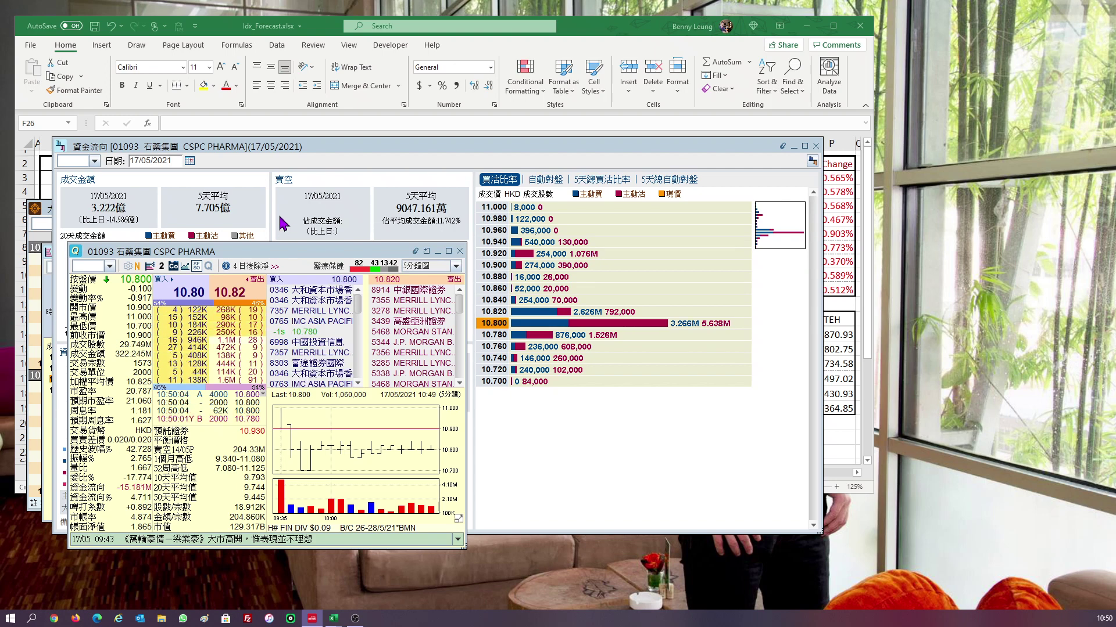
pyautogui.click(615, 34)
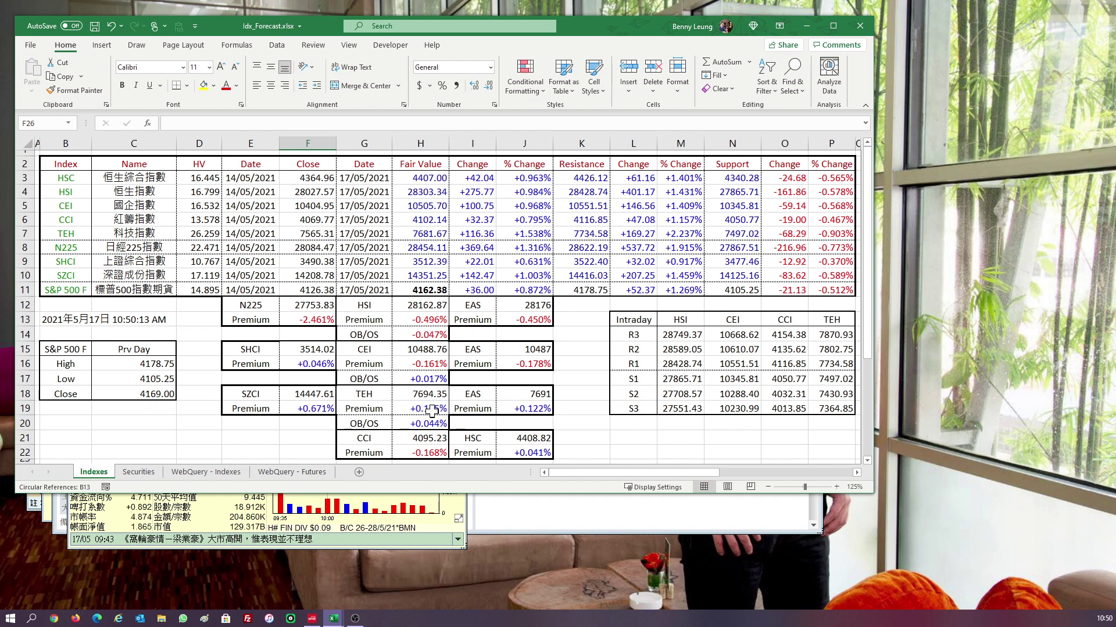
# - Check the premium cells of TEH, HSI, N225, SHCI and SZCI on the Indexes sheet
pyautogui.click(430, 410)
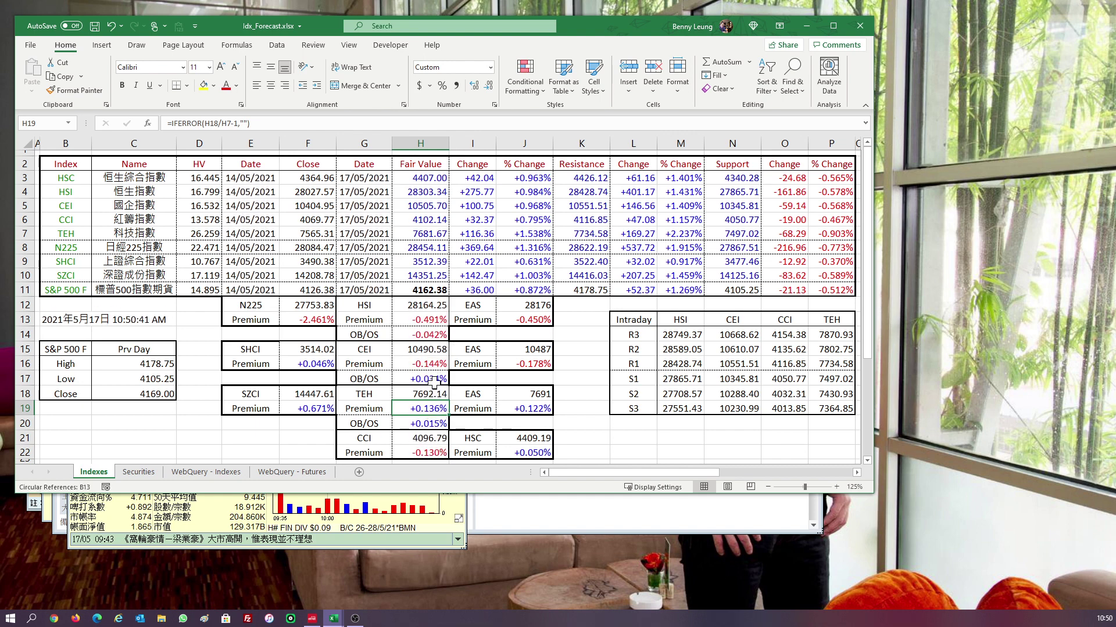
pyautogui.click(435, 320)
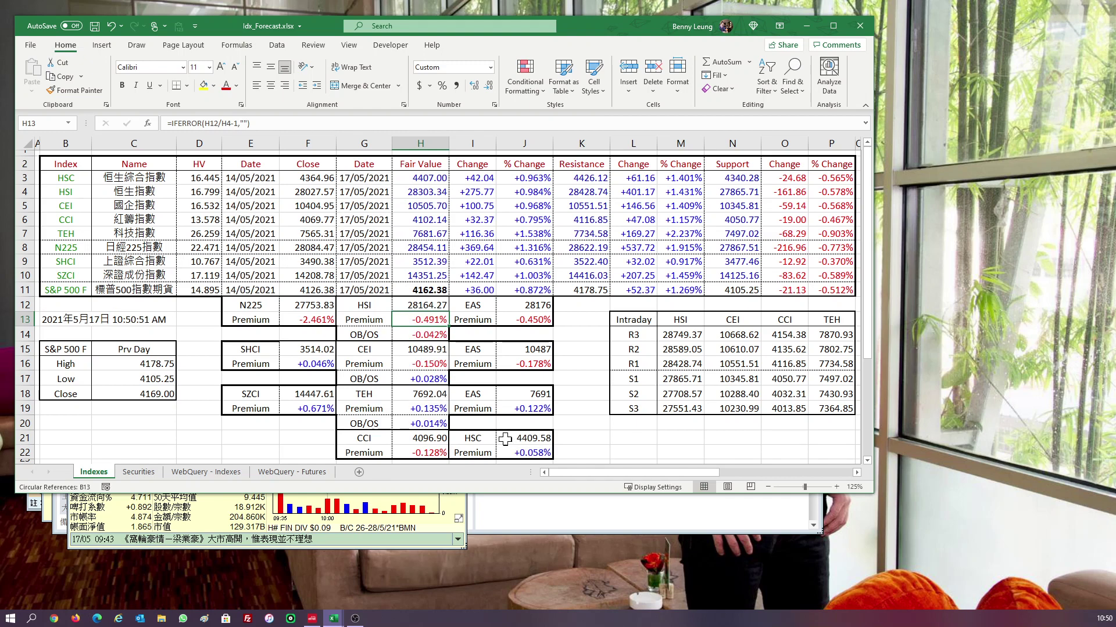
pyautogui.click(310, 323)
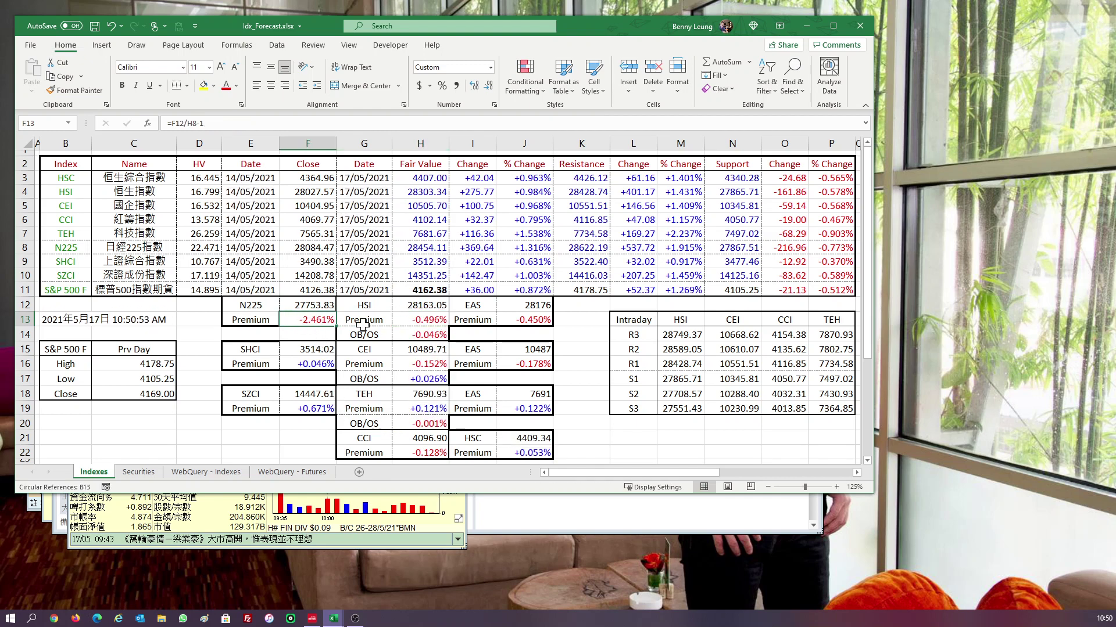
pyautogui.click(324, 365)
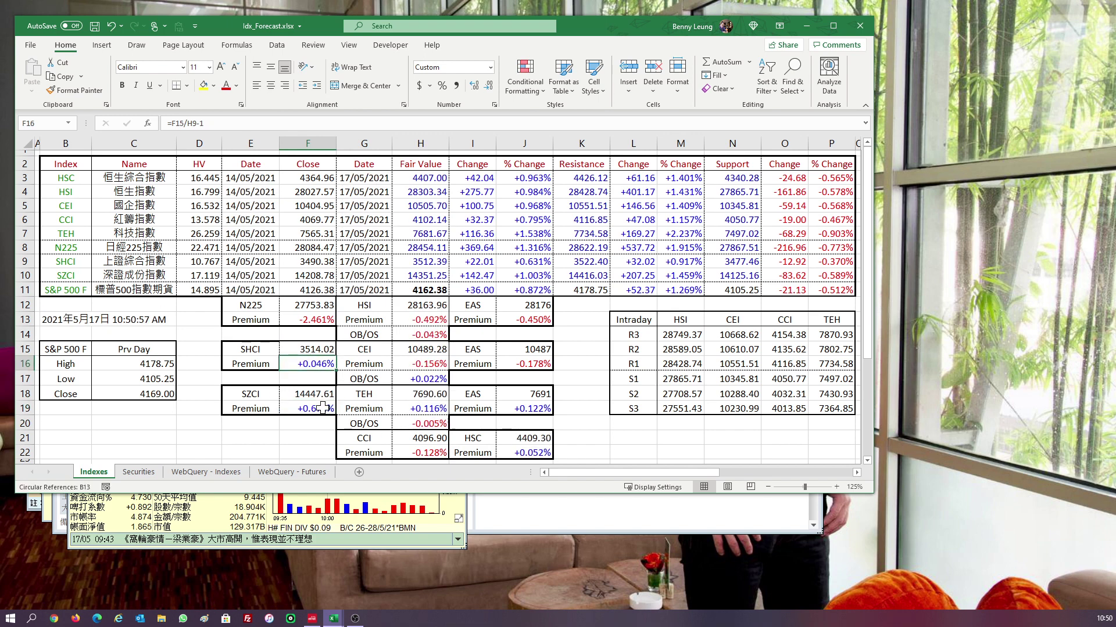
pyautogui.click(322, 409)
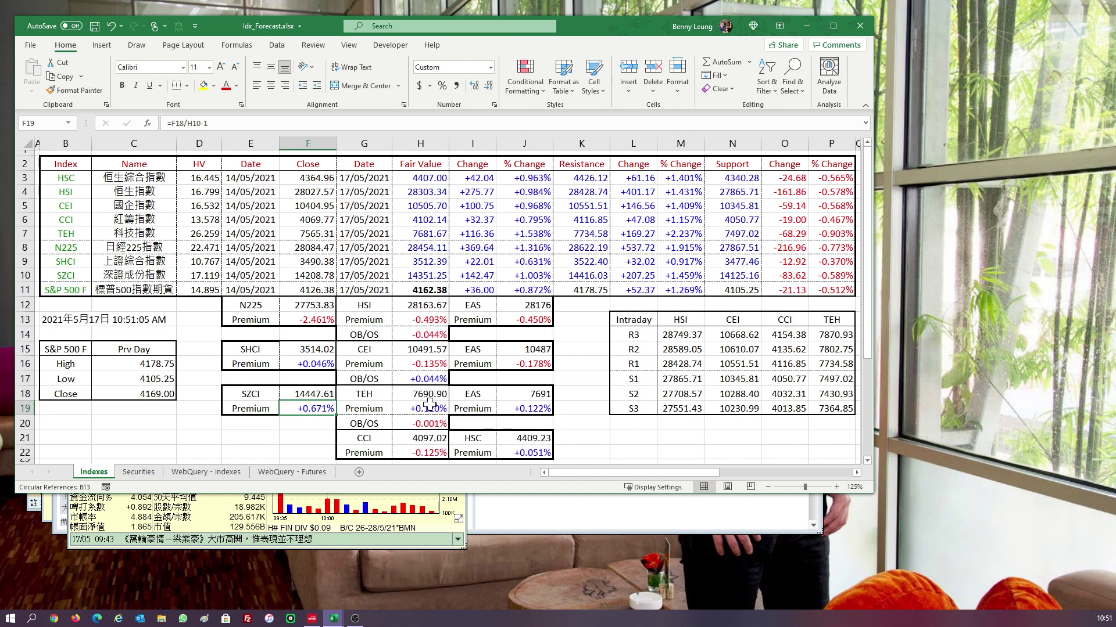
pyautogui.click(429, 404)
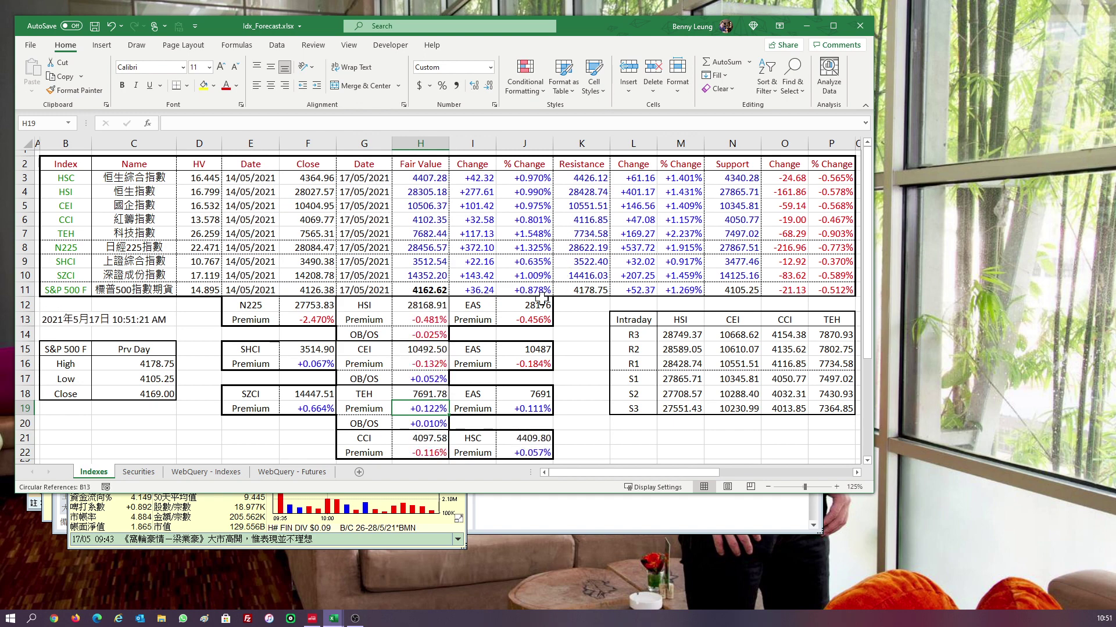
# - Compare the EAS values of HSI, CEI and TEH with their OB/OS cells
pyautogui.click(539, 301)
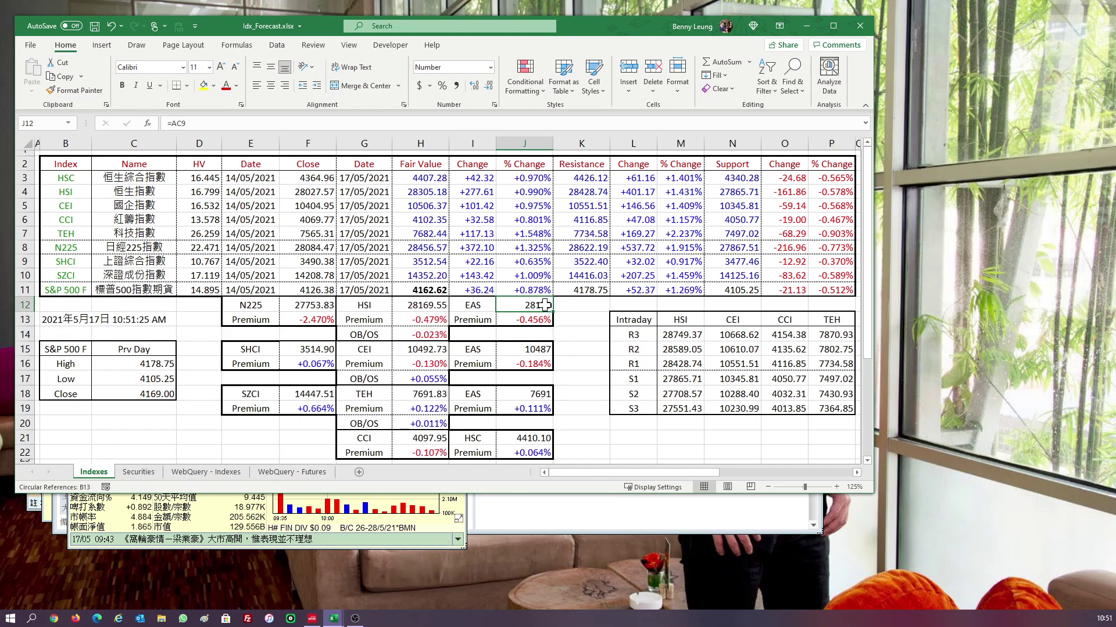
pyautogui.click(539, 349)
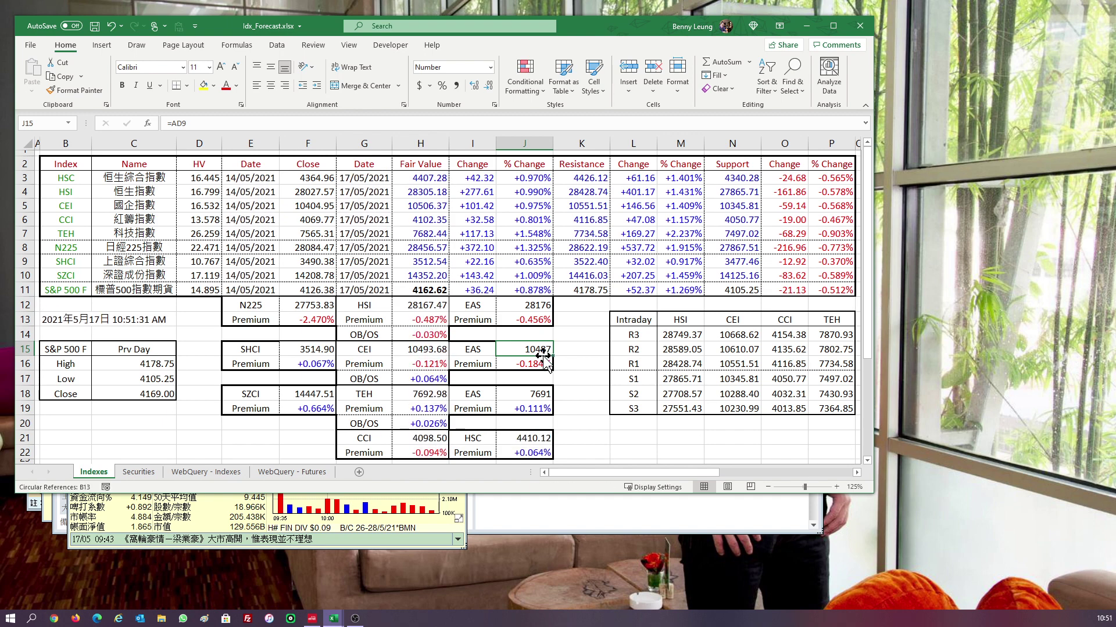
pyautogui.click(535, 396)
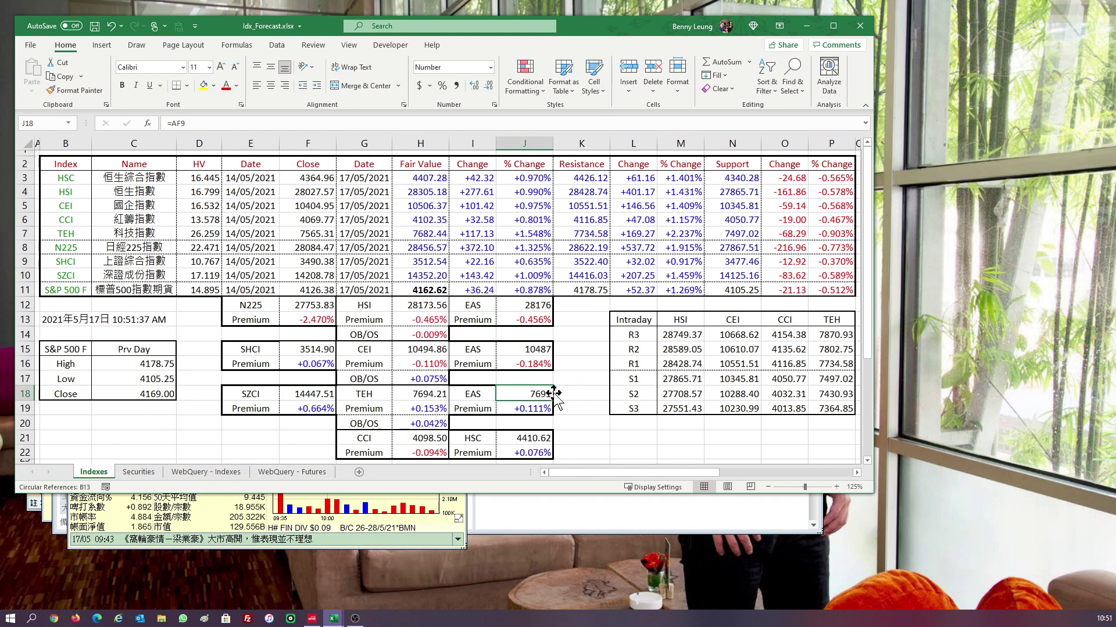
pyautogui.click(429, 336)
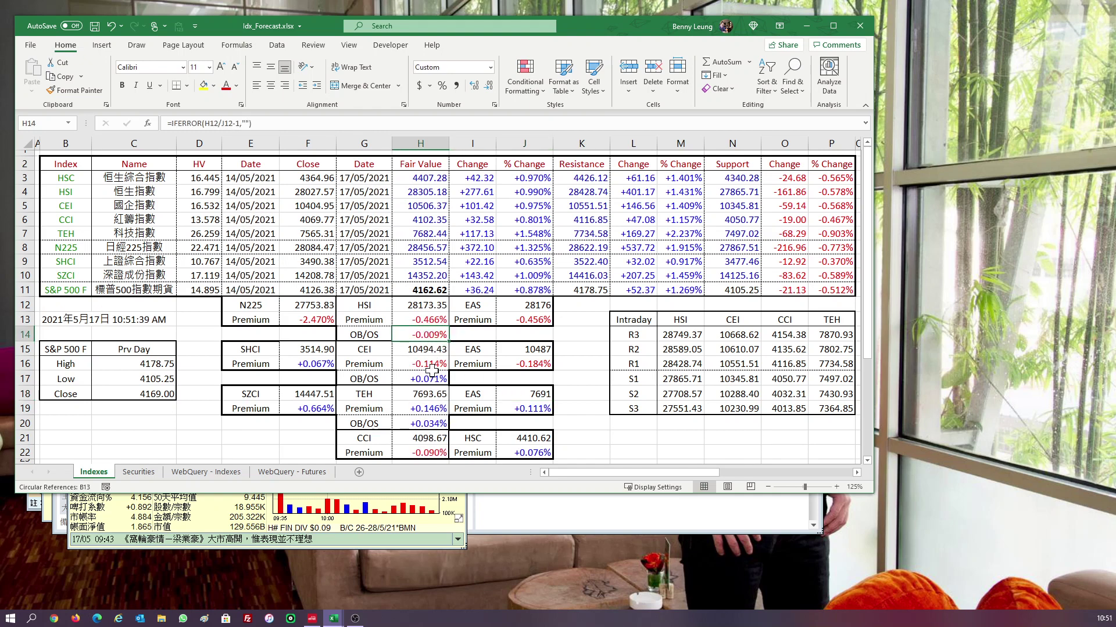
pyautogui.click(435, 366)
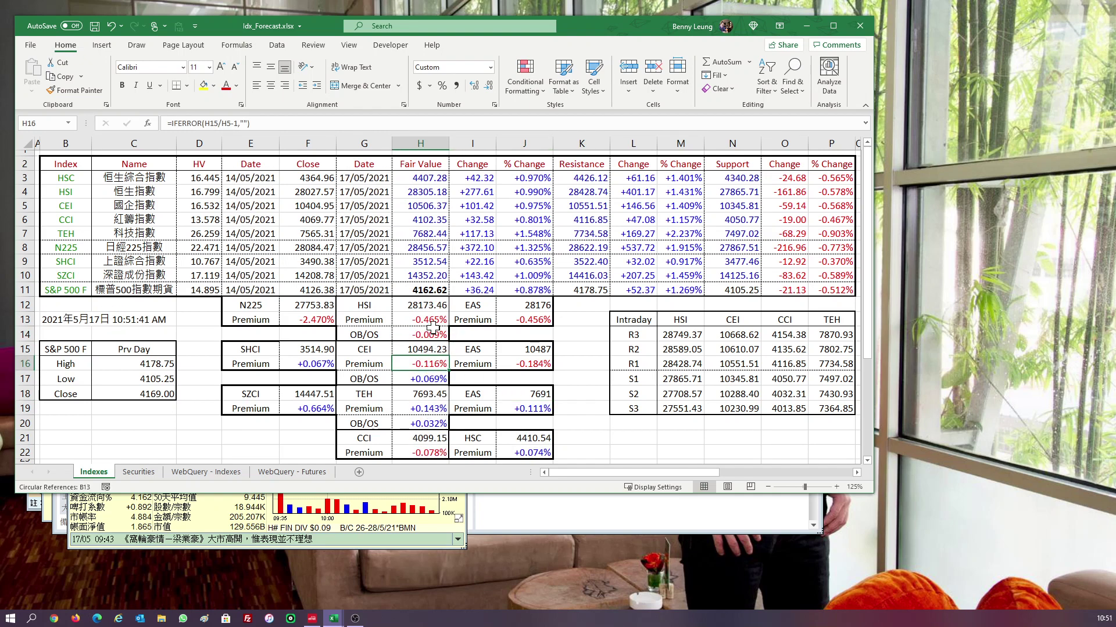
pyautogui.click(433, 336)
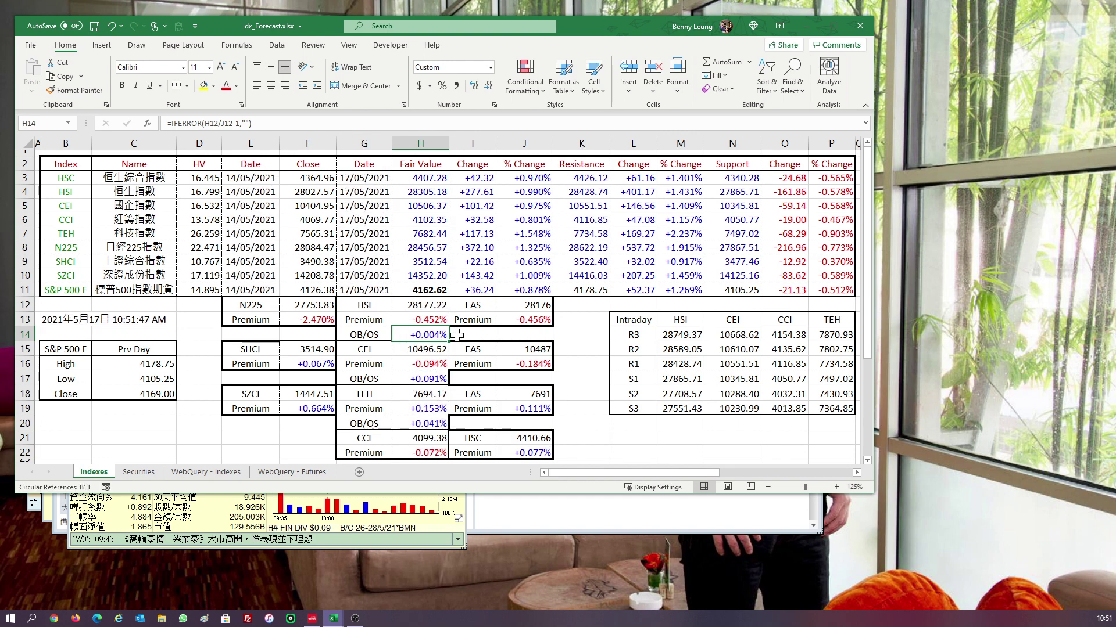
pyautogui.click(417, 378)
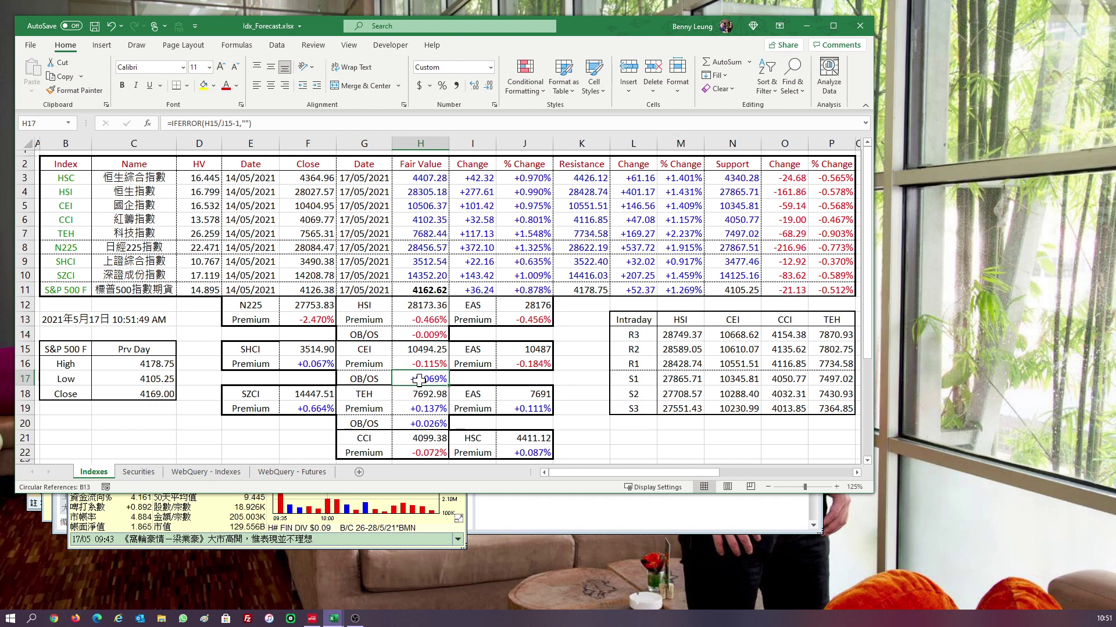
pyautogui.click(427, 426)
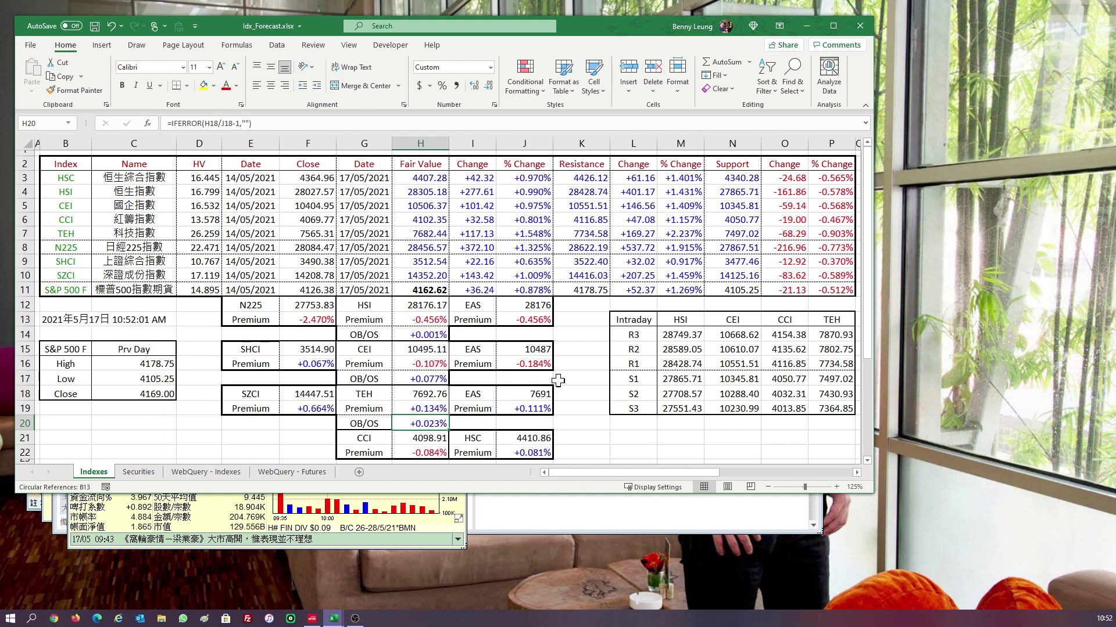
# - Examine the 3033 price targets below the index tables, checking Upper Target 1 and Upper Target 3
pyautogui.click(572, 336)
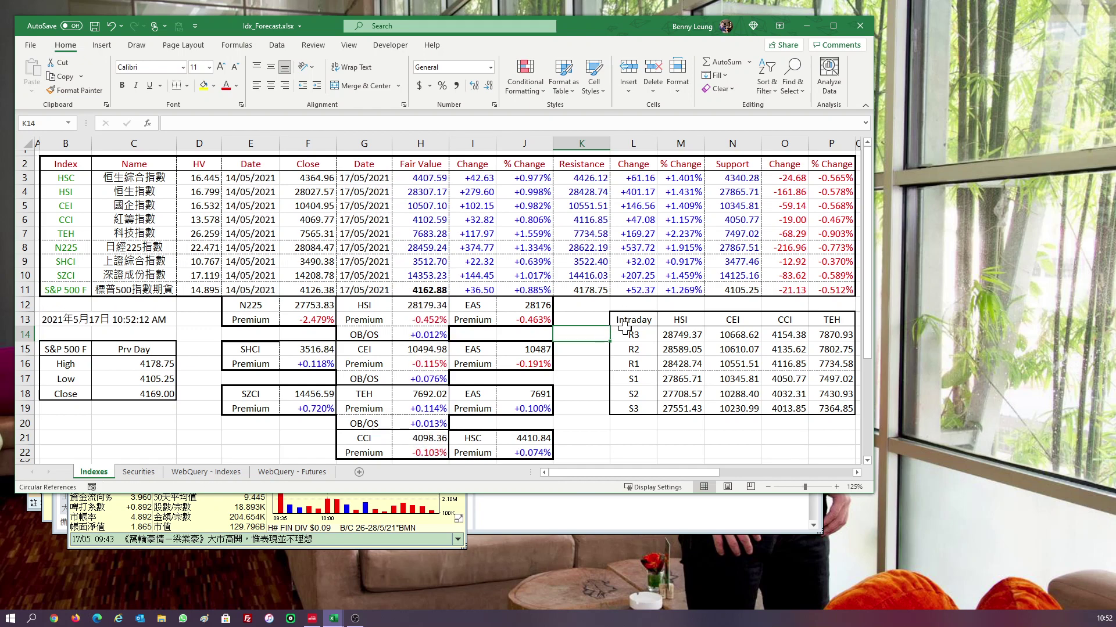
pyautogui.click(579, 365)
pyautogui.scroll(-3, 445, 302)
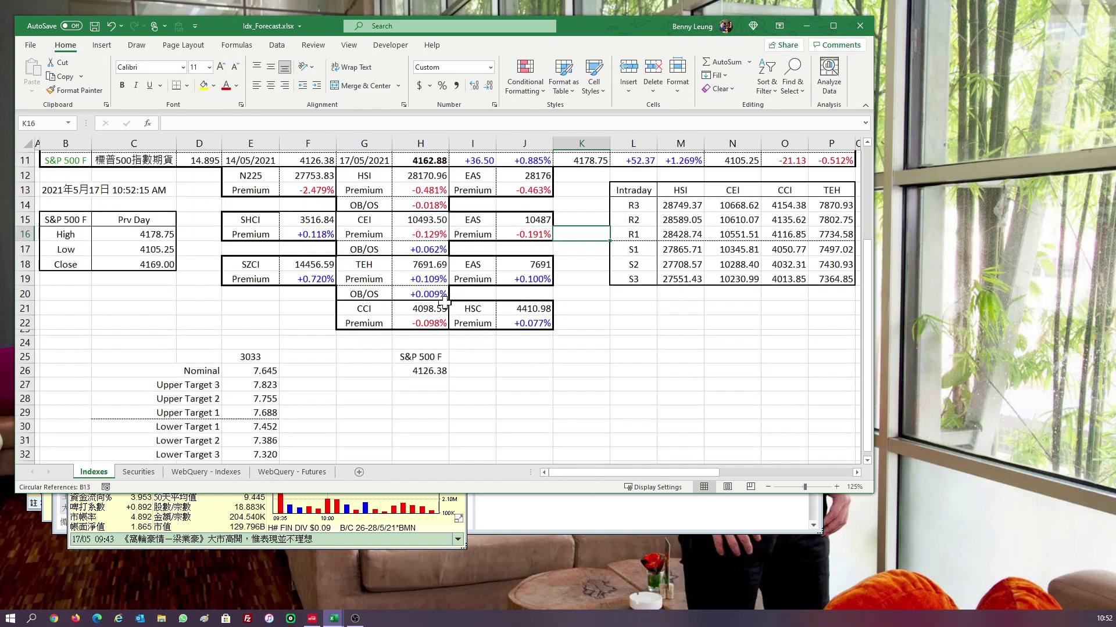
pyautogui.scroll(-3, 445, 302)
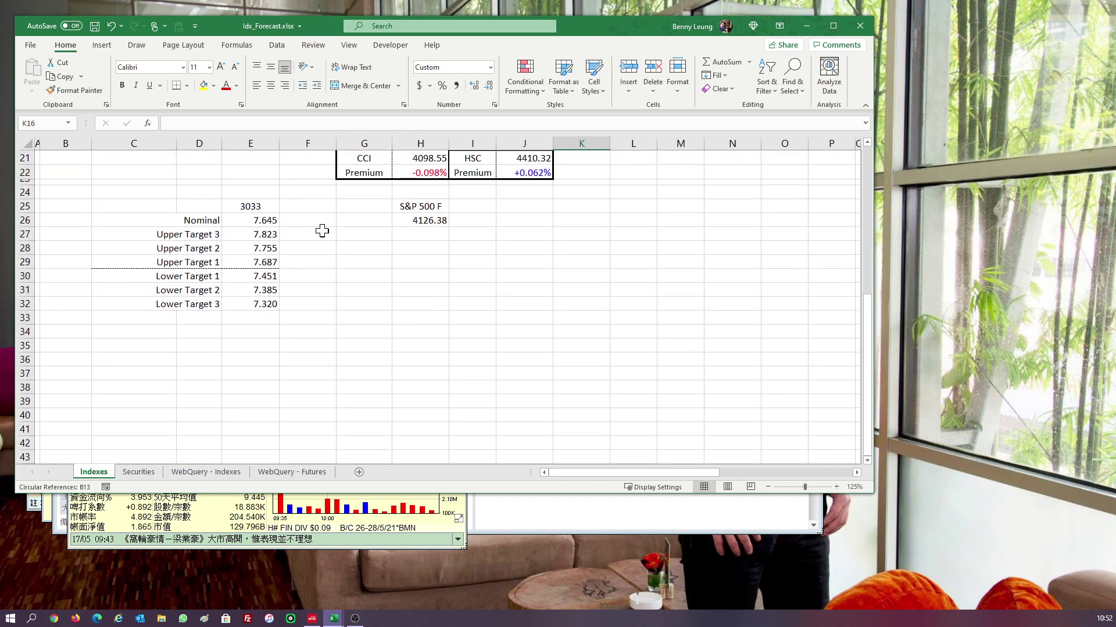
pyautogui.click(259, 264)
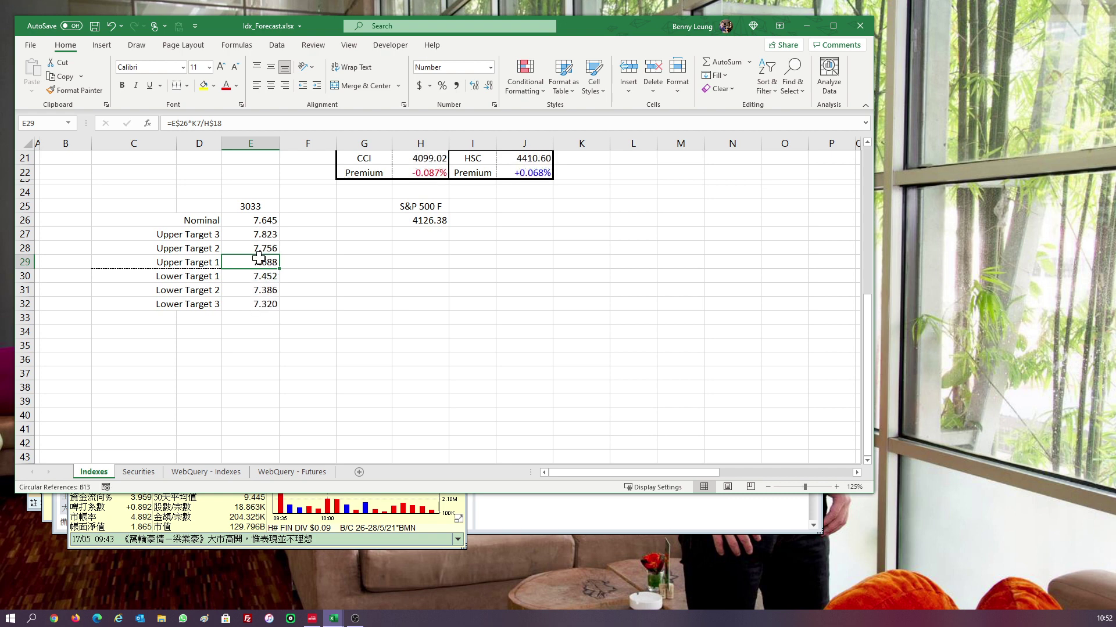
pyautogui.click(273, 234)
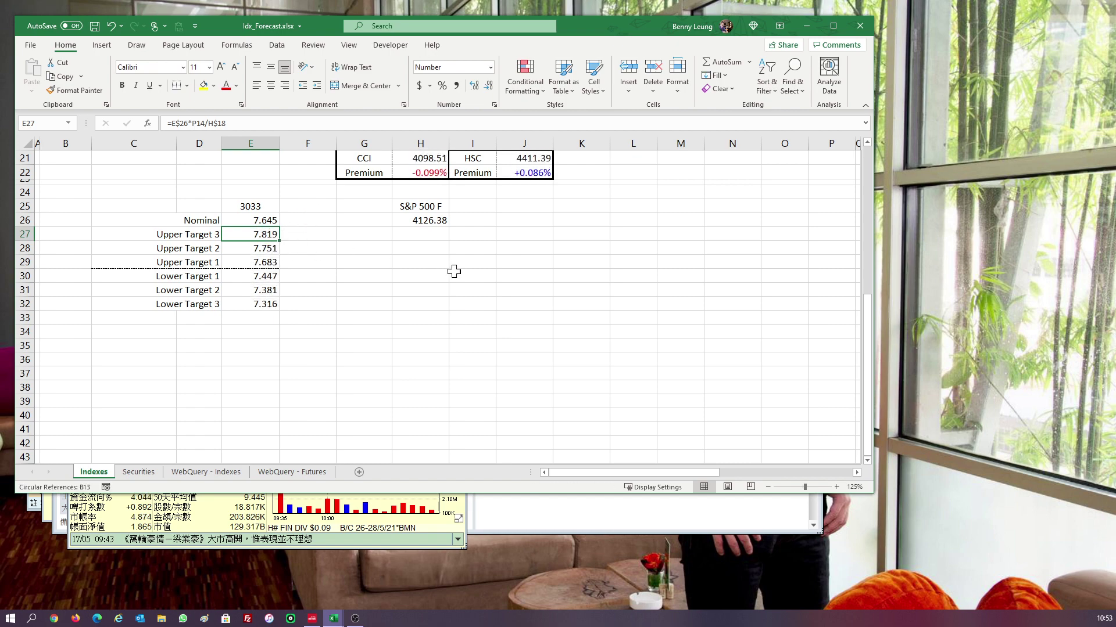
# - Return to the index tables at the start of the Indexes sheet and close the workbook
pyautogui.scroll(7, 454, 272)
pyautogui.scroll(-3, 454, 271)
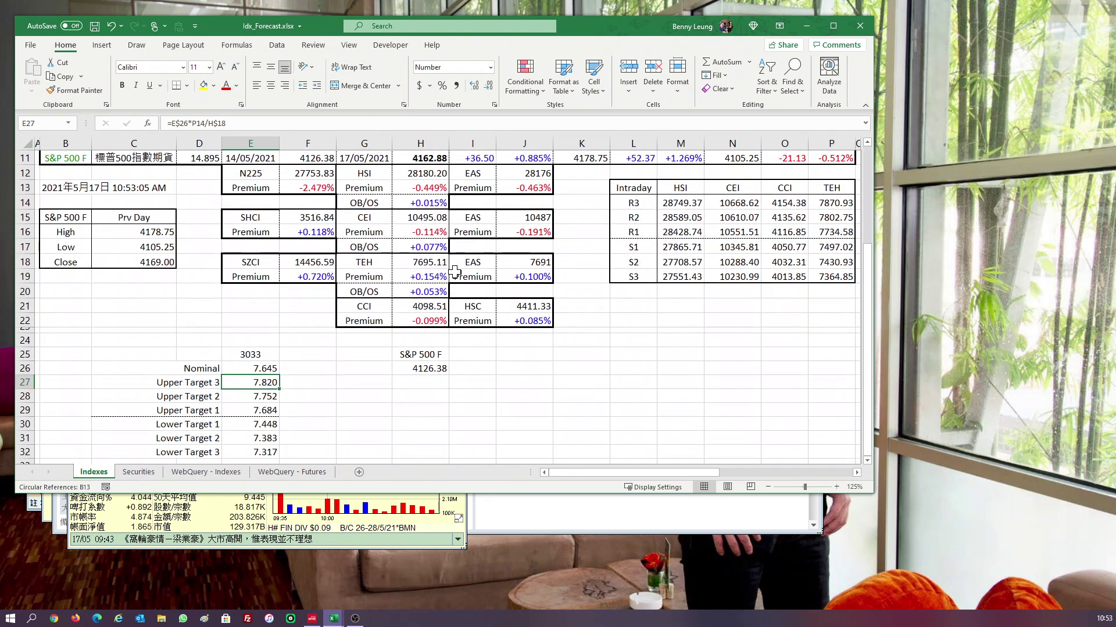
pyautogui.scroll(3, 465, 337)
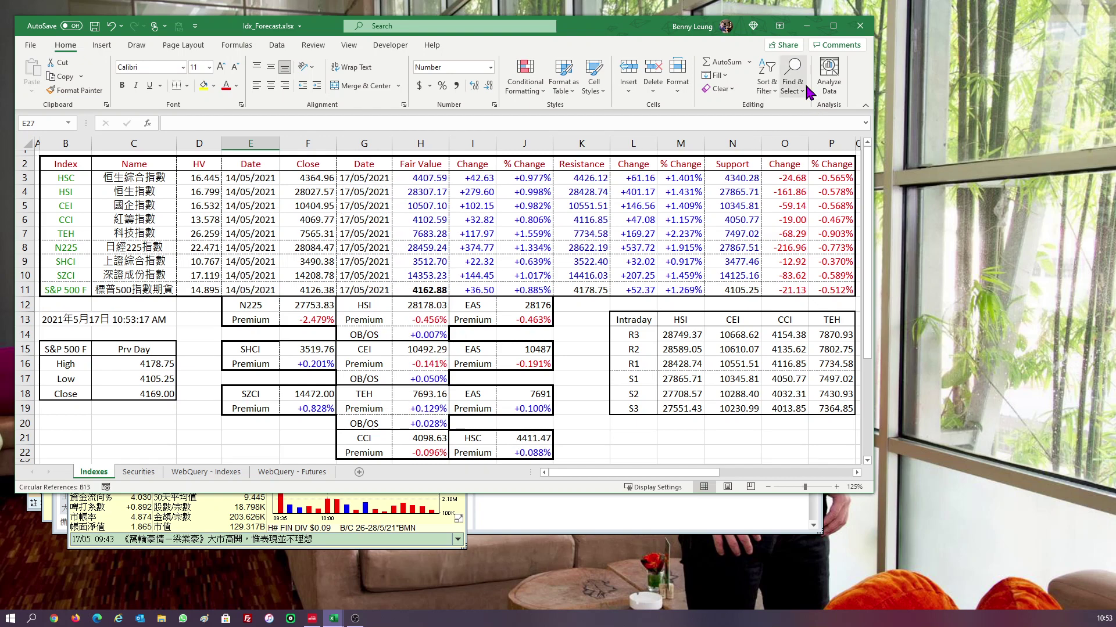
pyautogui.click(860, 26)
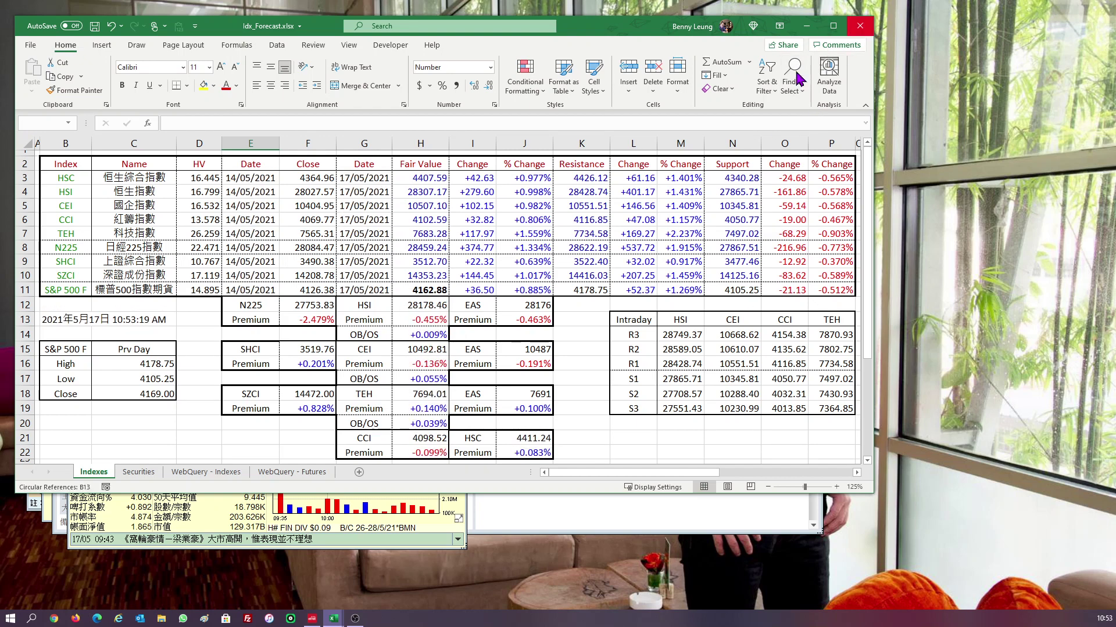
pyautogui.click(508, 337)
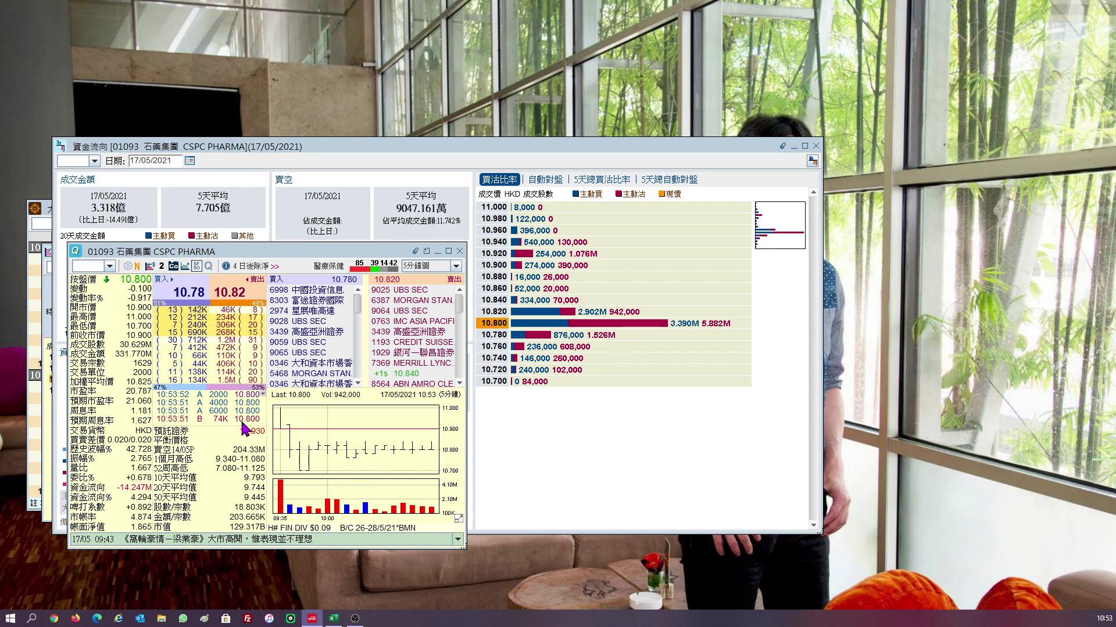
# - Close the 01093 CSPC PHARMA quote window and show the 14/05/2021 value in its 20-day fund-flow chart
pyautogui.click(462, 253)
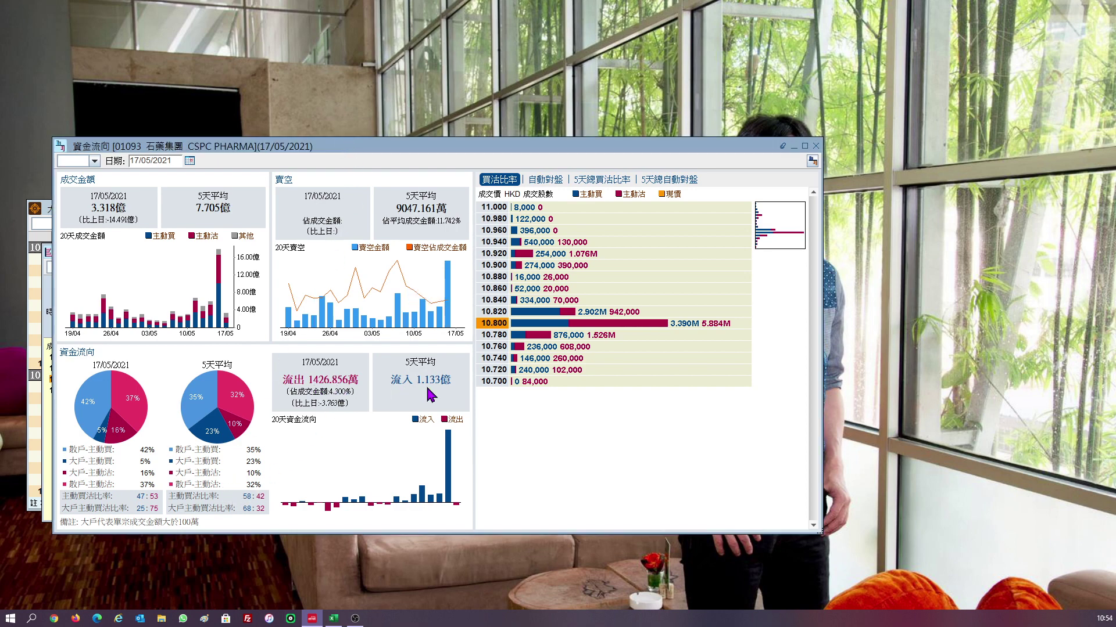
pyautogui.moveTo(444, 506)
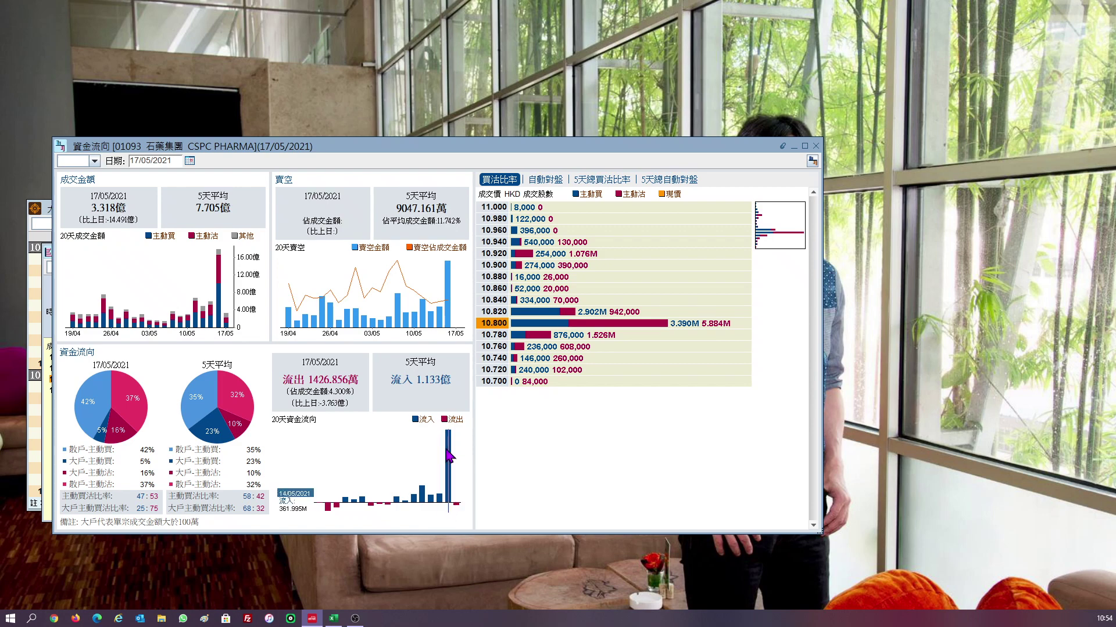